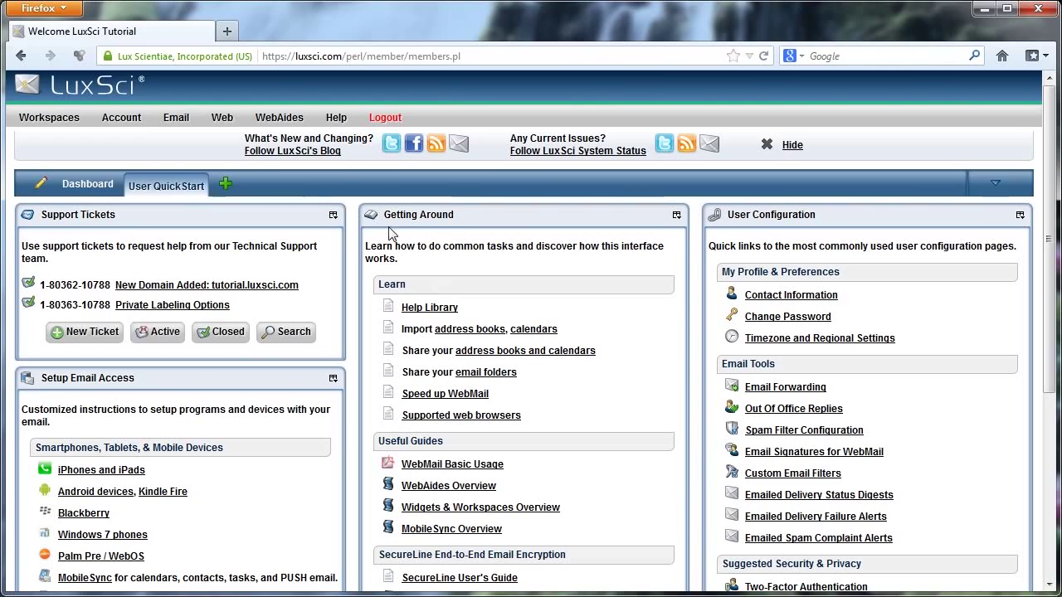
# - Open the support ticket list and view the ticket "New Domain Added: tutorial.luxsci.com"
pyautogui.moveTo(332, 119)
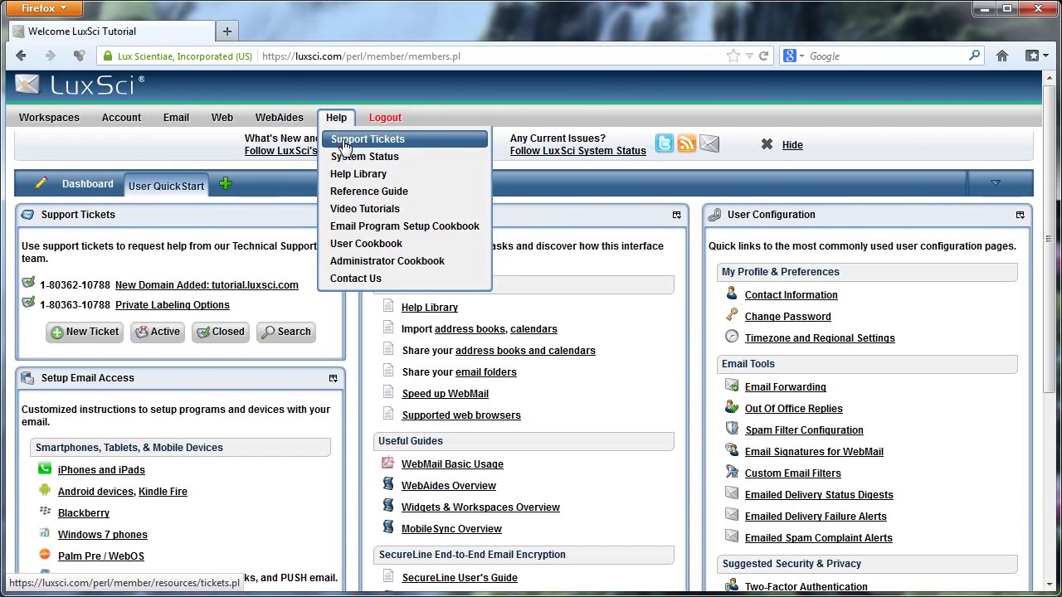
pyautogui.click(344, 143)
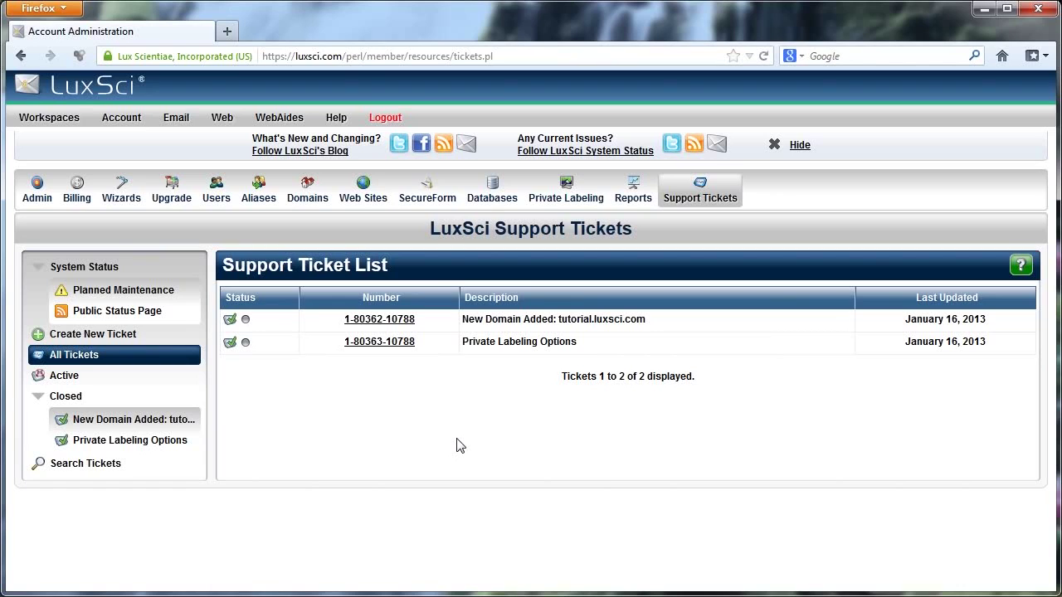
pyautogui.click(387, 320)
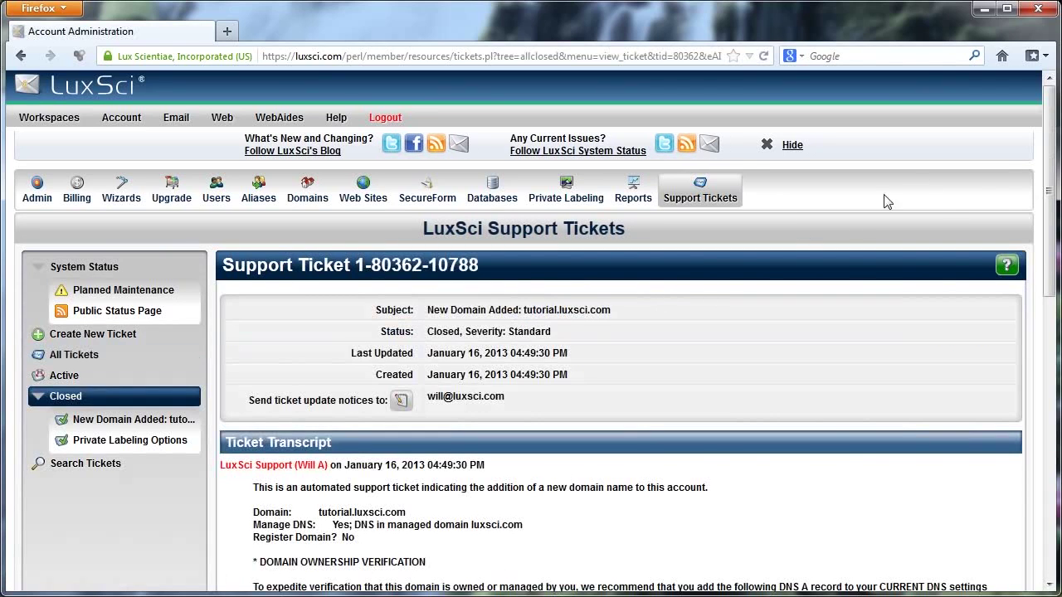
# - Examine the closed ticket's transcript, comment box and attachment file chooser without adding a comment or file
pyautogui.moveTo(1045, 197); pyautogui.dragTo(1052, 232)
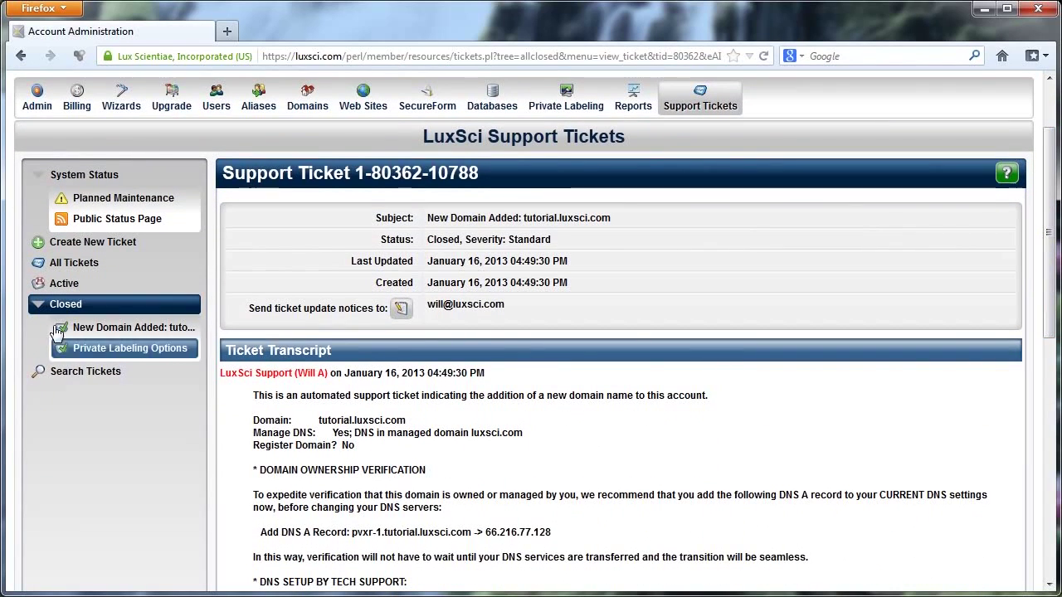
pyautogui.moveTo(1046, 233); pyautogui.dragTo(1049, 479)
pyautogui.click(598, 288)
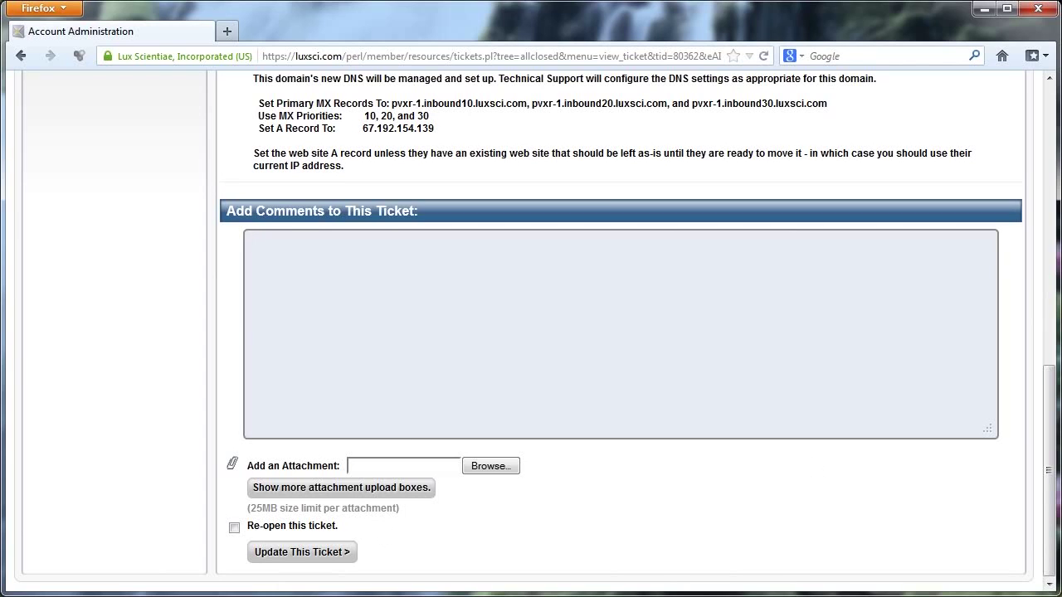
pyautogui.moveTo(1048, 465)
pyautogui.mouseDown()
pyautogui.moveTo(1048, 353)
pyautogui.moveTo(1048, 464)
pyautogui.mouseUp()
pyautogui.click(379, 469)
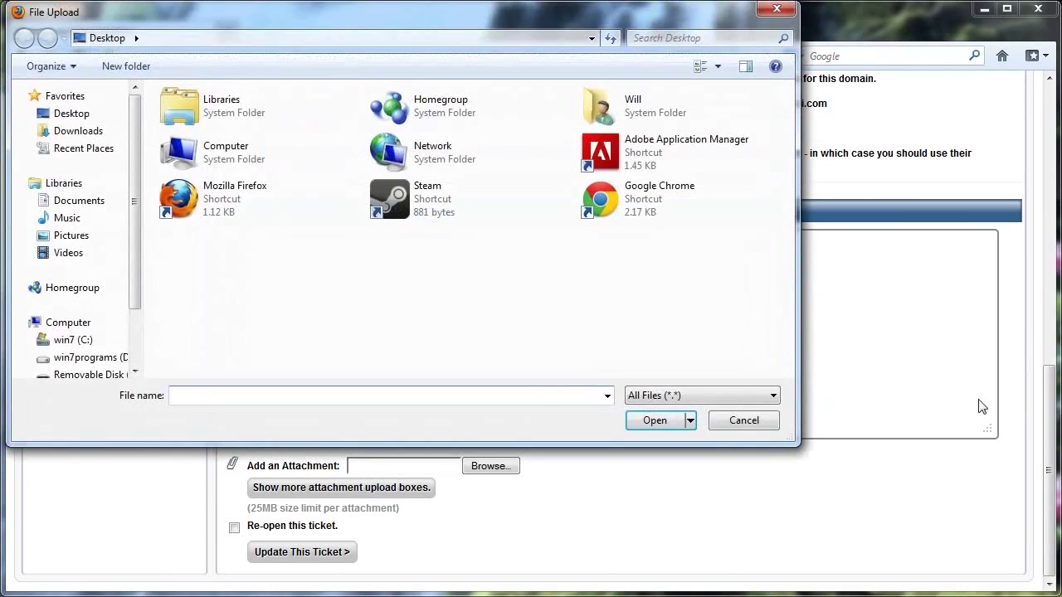
pyautogui.click(715, 421)
pyautogui.moveTo(1050, 442); pyautogui.dragTo(1050, 133)
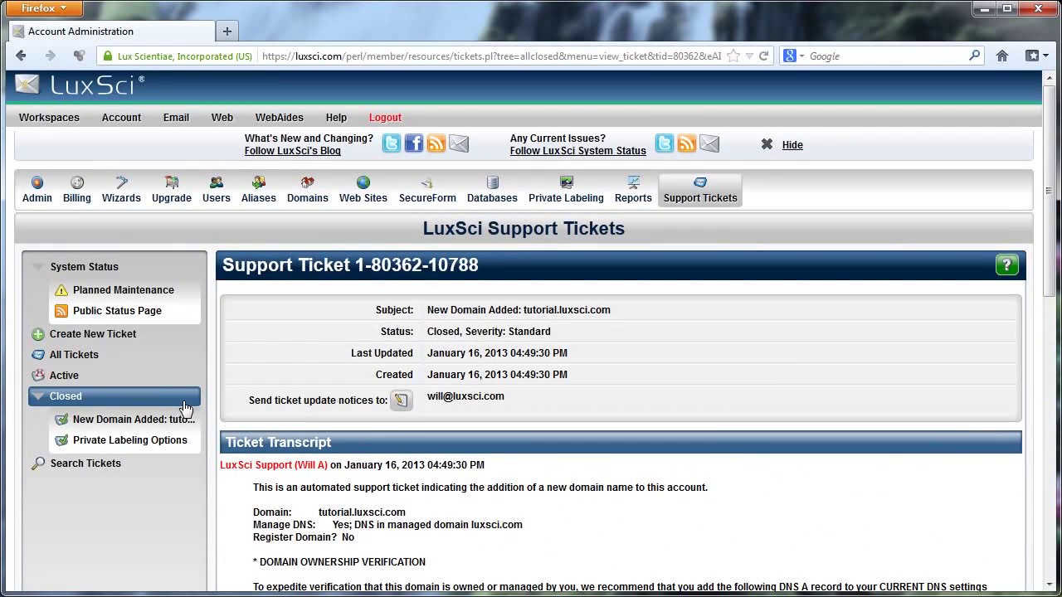
# - Start a new support ticket with the subject "I'm having a problem"
pyautogui.click(685, 194)
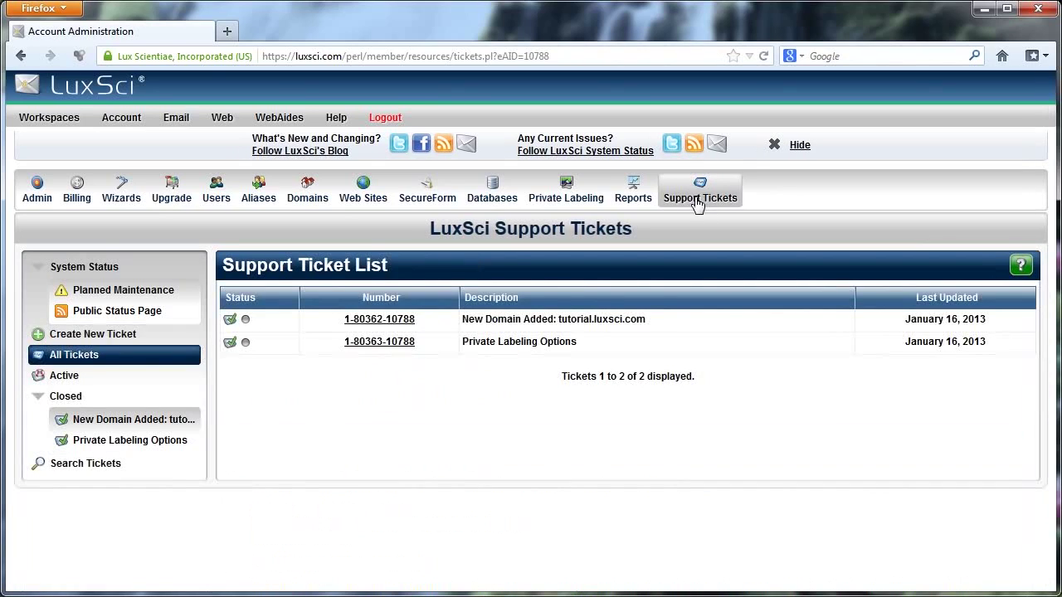
pyautogui.click(112, 338)
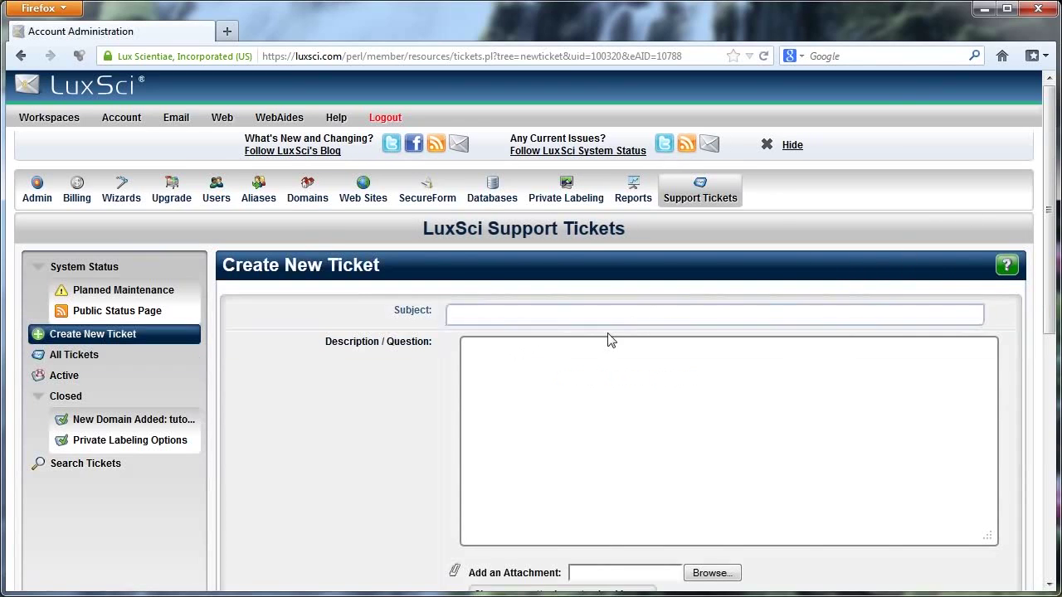
pyautogui.click(597, 313)
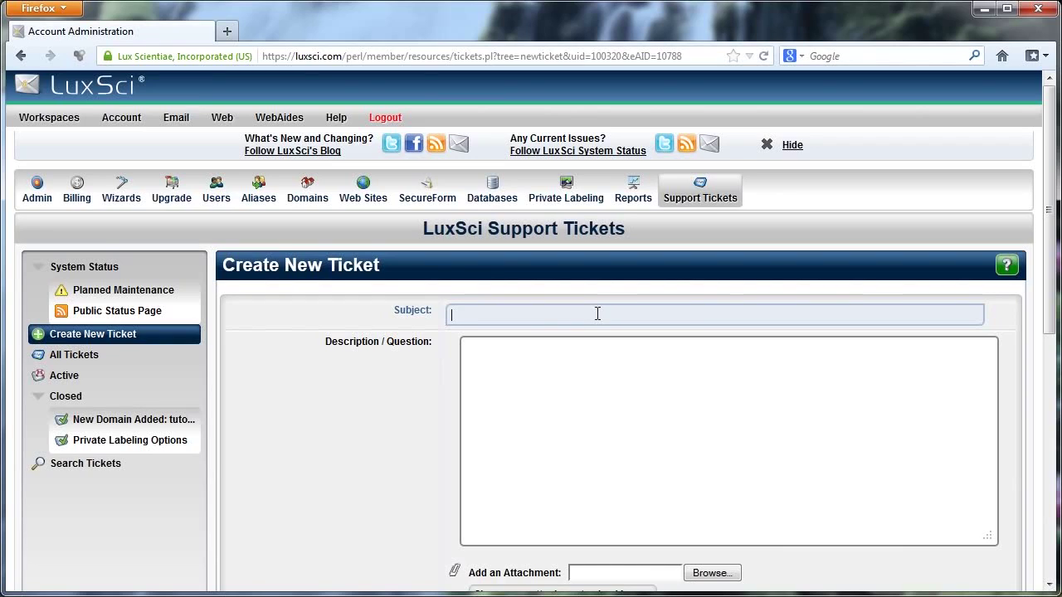
pyautogui.write("I'm having a problem")
# - Enter the ticket description "I'm having trouble sending email through outlook."
pyautogui.click(617, 365)
pyautogui.scroll(-5, 616, 357)
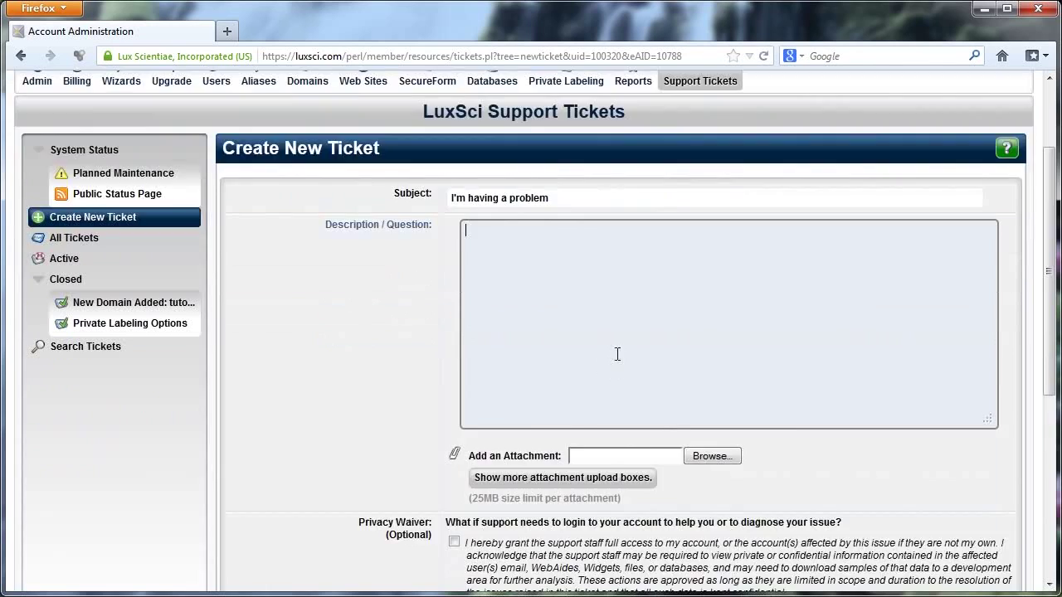
pyautogui.scroll(1, 579, 202)
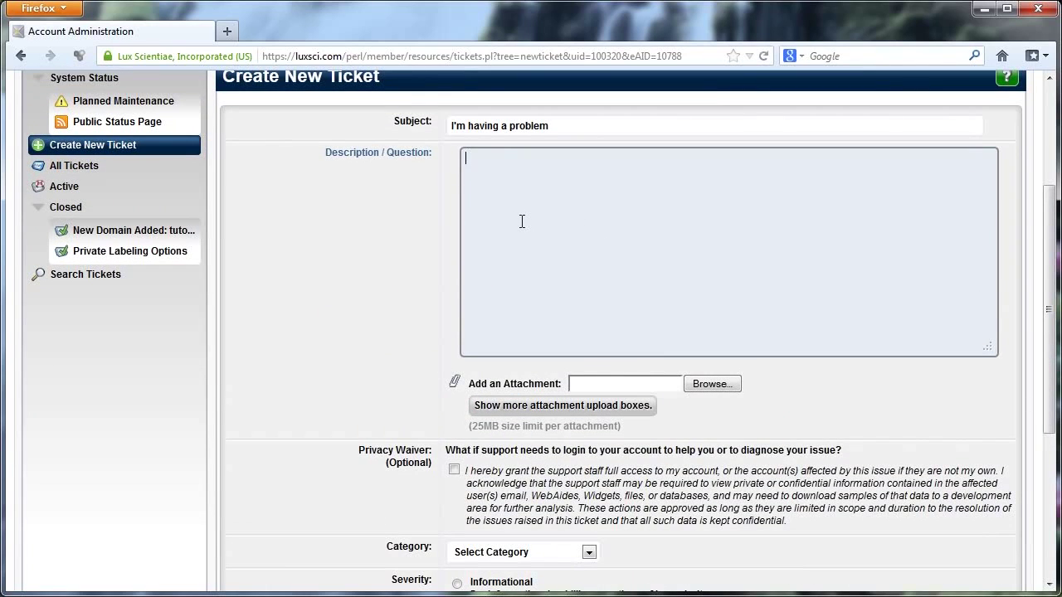
pyautogui.write("I'm having trouble sending email through outlook.")
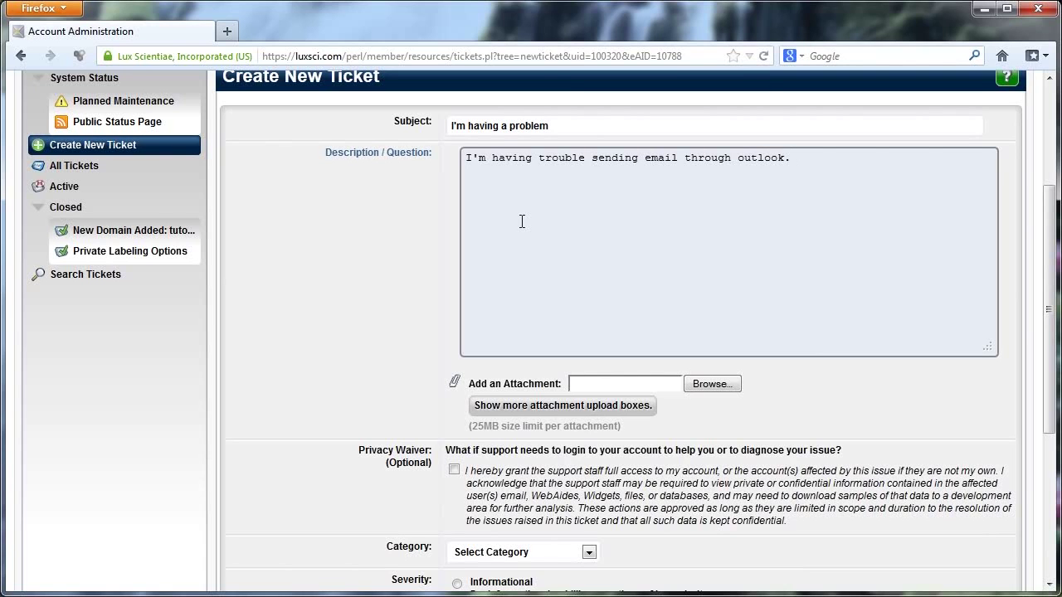
pyautogui.scroll(-4, 500, 239)
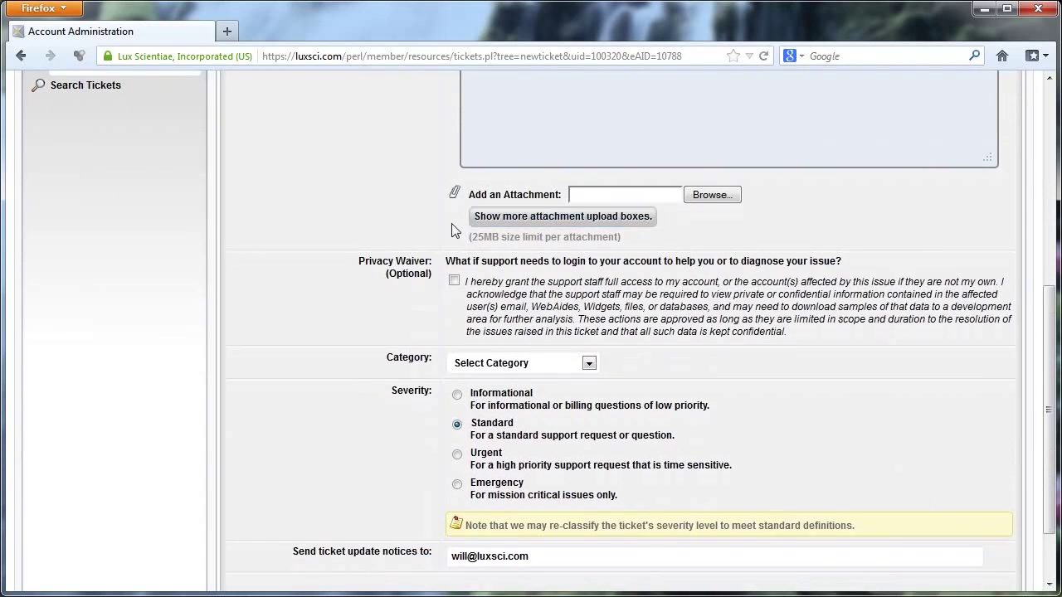
pyautogui.scroll(4, 454, 231)
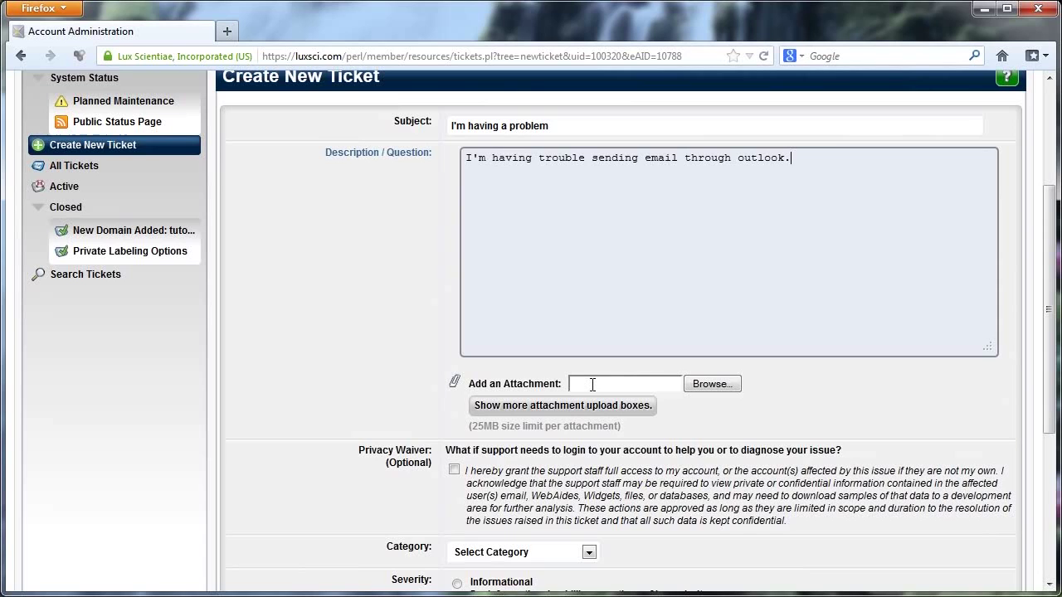
pyautogui.click(652, 382)
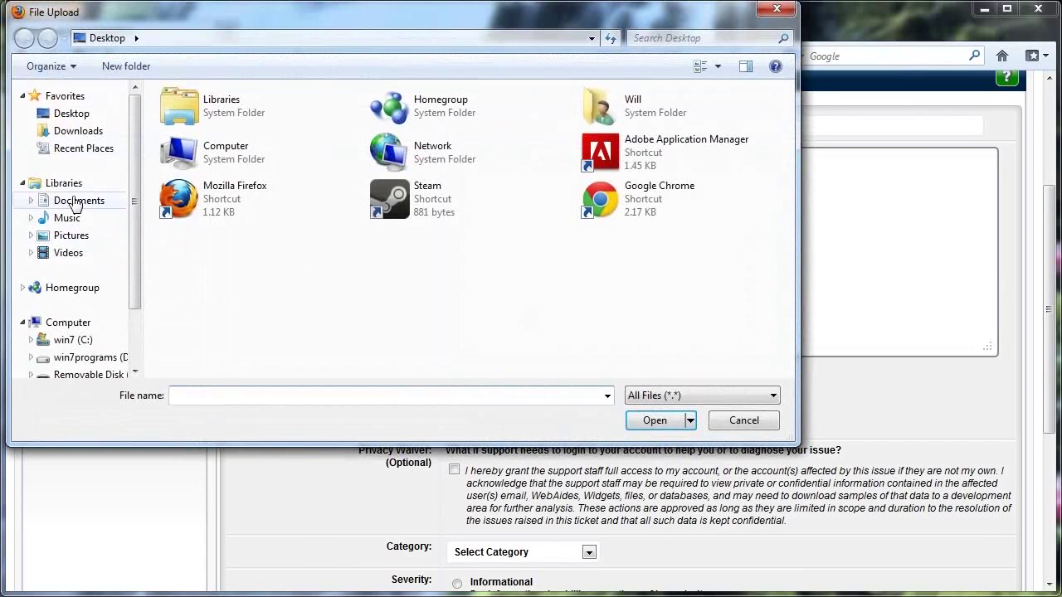
pyautogui.click(86, 204)
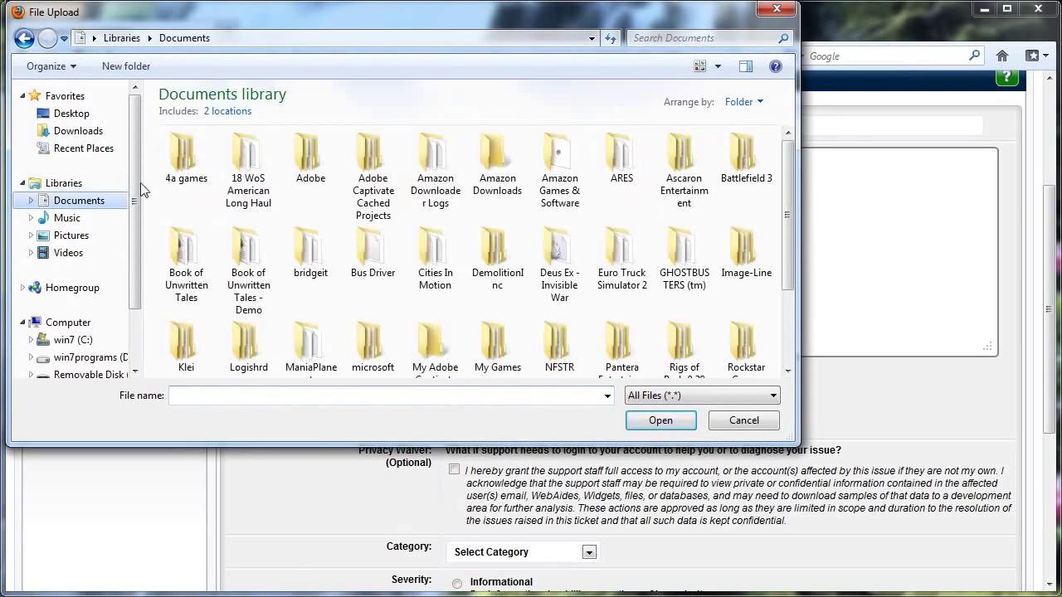
pyautogui.click(743, 420)
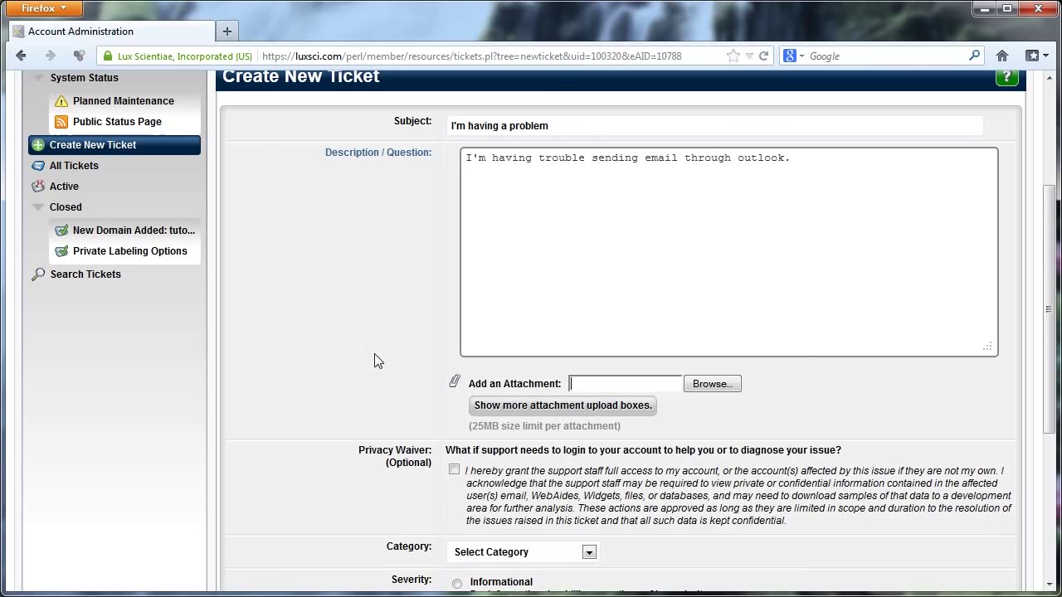
# - Show more attachment upload boxes and accept the optional privacy waiver granting support staff access to the account
pyautogui.scroll(-4, 375, 359)
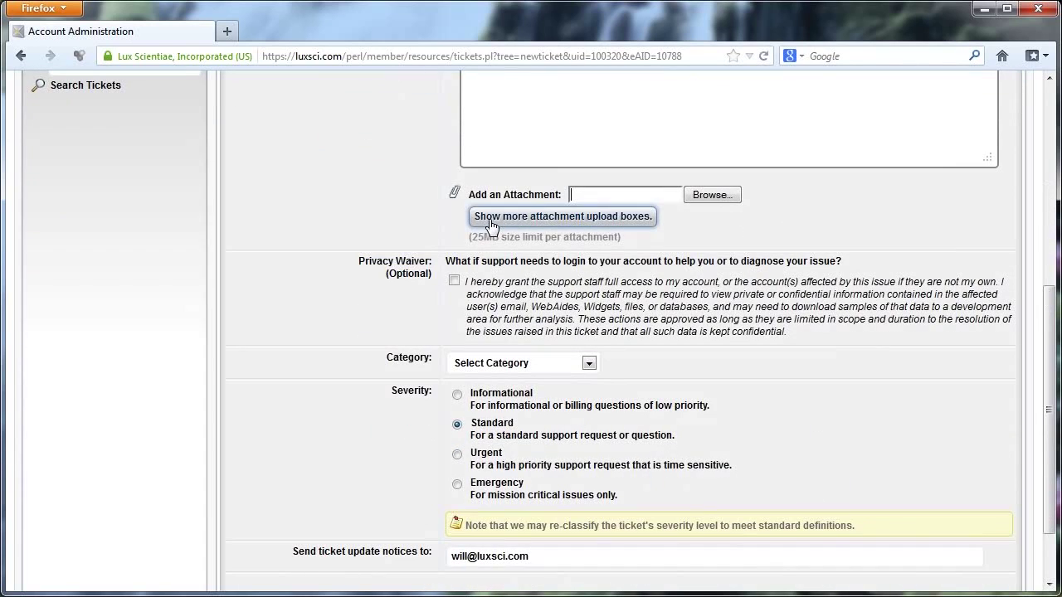
pyautogui.click(490, 217)
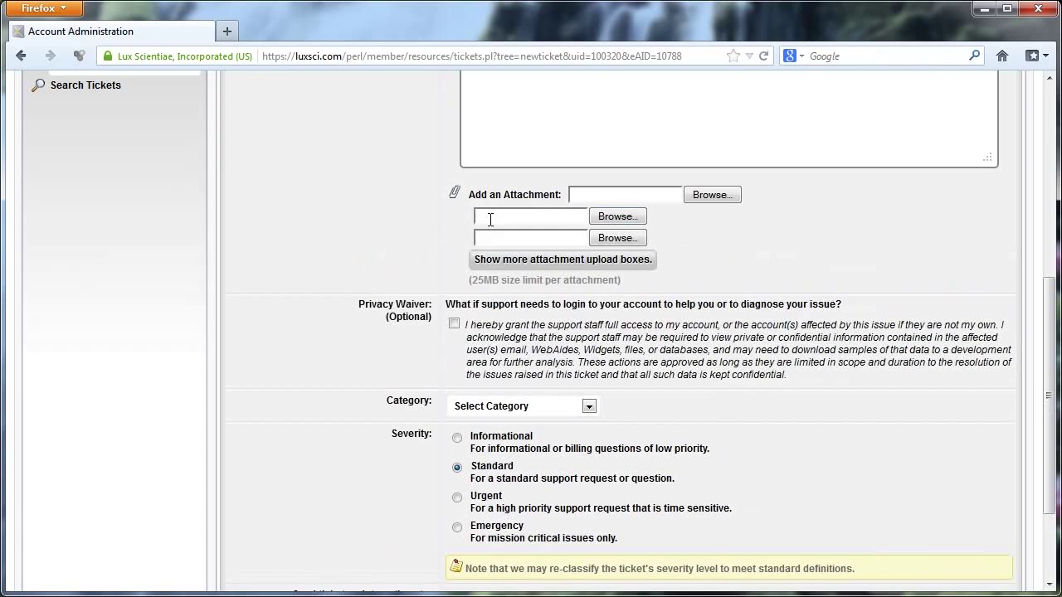
pyautogui.scroll(-3, 401, 234)
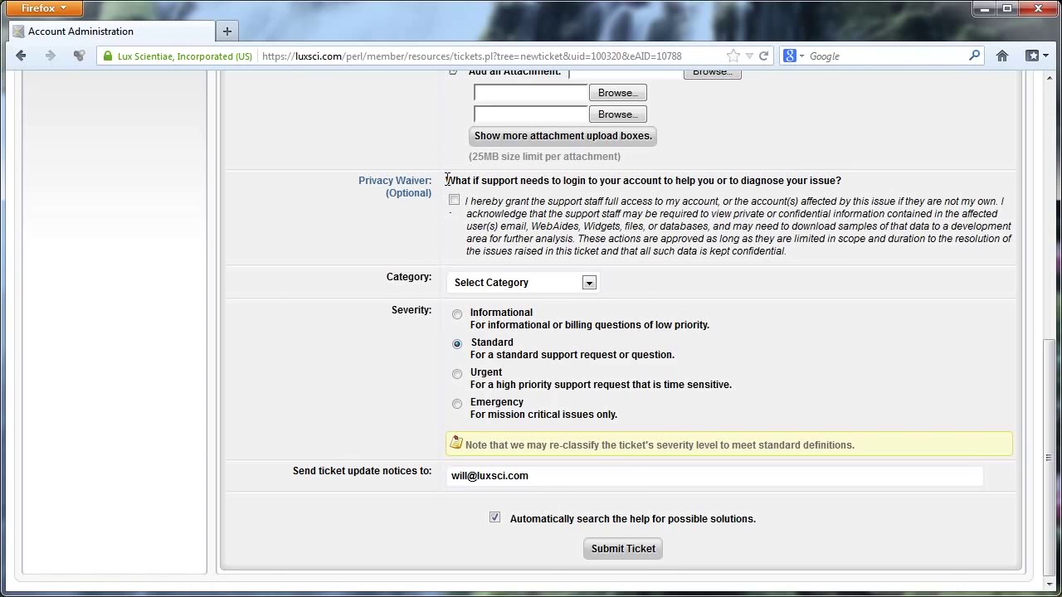
pyautogui.moveTo(446, 180); pyautogui.dragTo(752, 180)
pyautogui.click(753, 179)
pyautogui.click(453, 200)
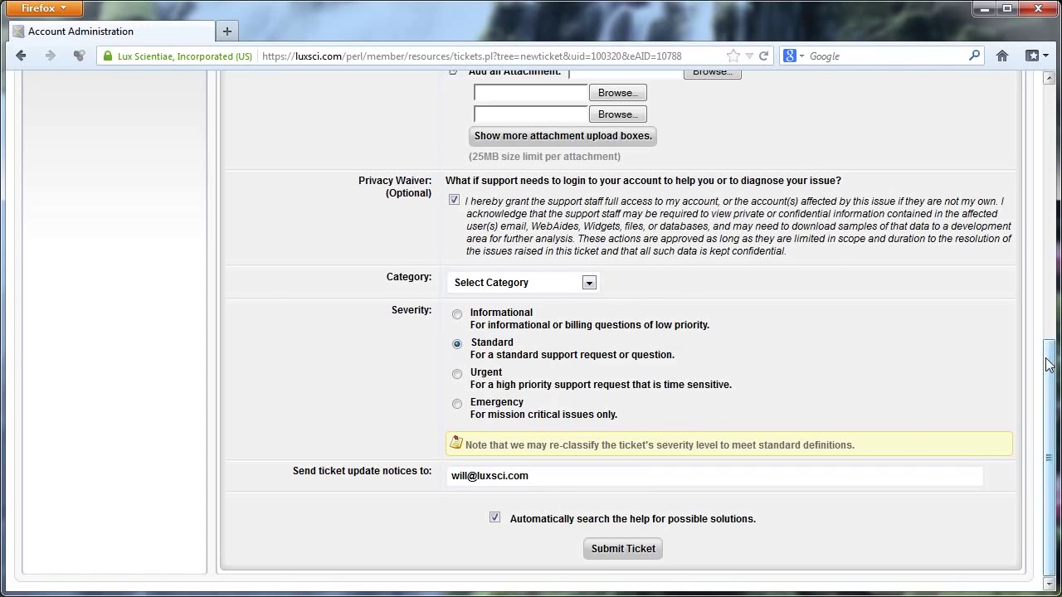
# - Set the ticket's category to Diagnosing Issues under Email Programs
pyautogui.click(524, 285)
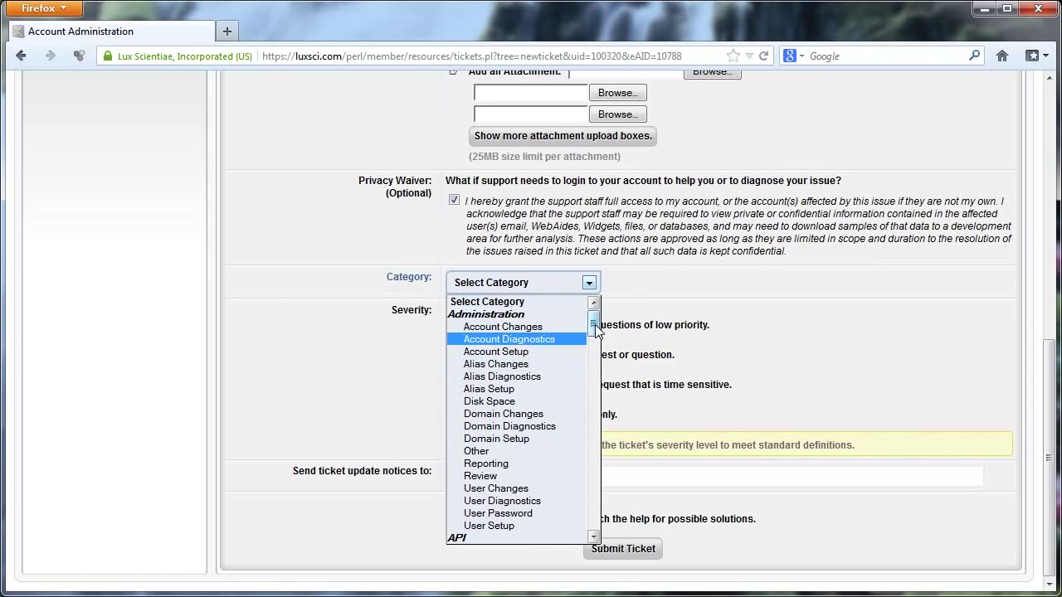
pyautogui.moveTo(596, 330); pyautogui.dragTo(599, 402)
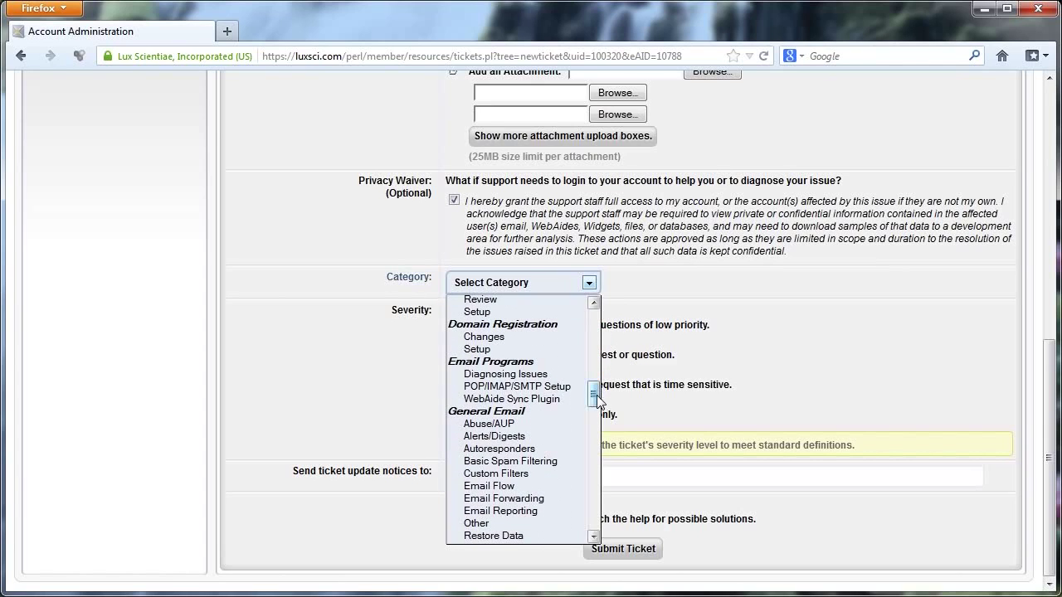
pyautogui.click(536, 378)
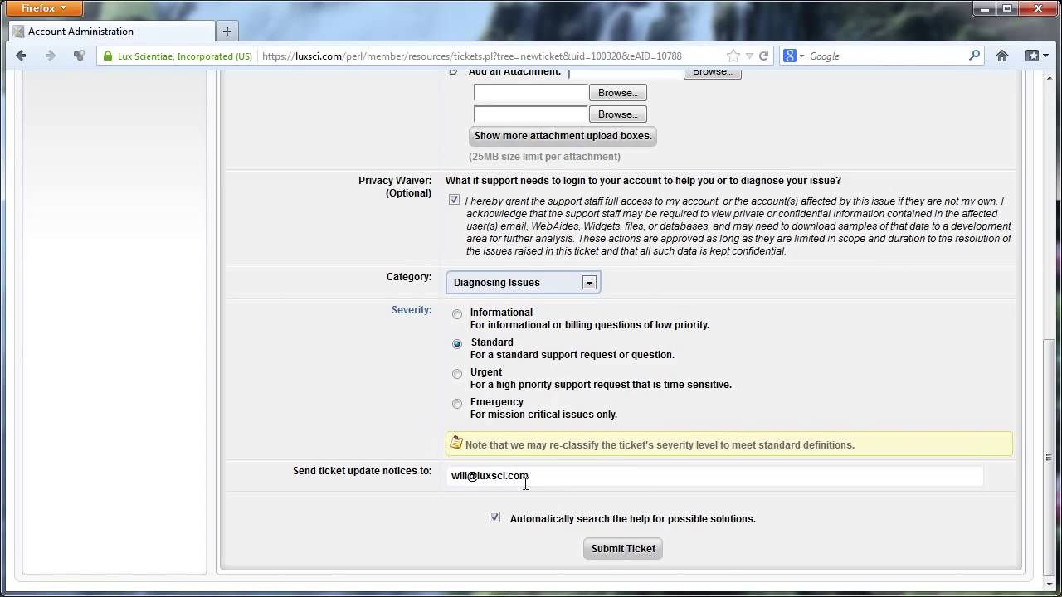
# - Turn off the automatic help search for possible solutions and submit the ticket
pyautogui.click(565, 476)
pyautogui.click(566, 476)
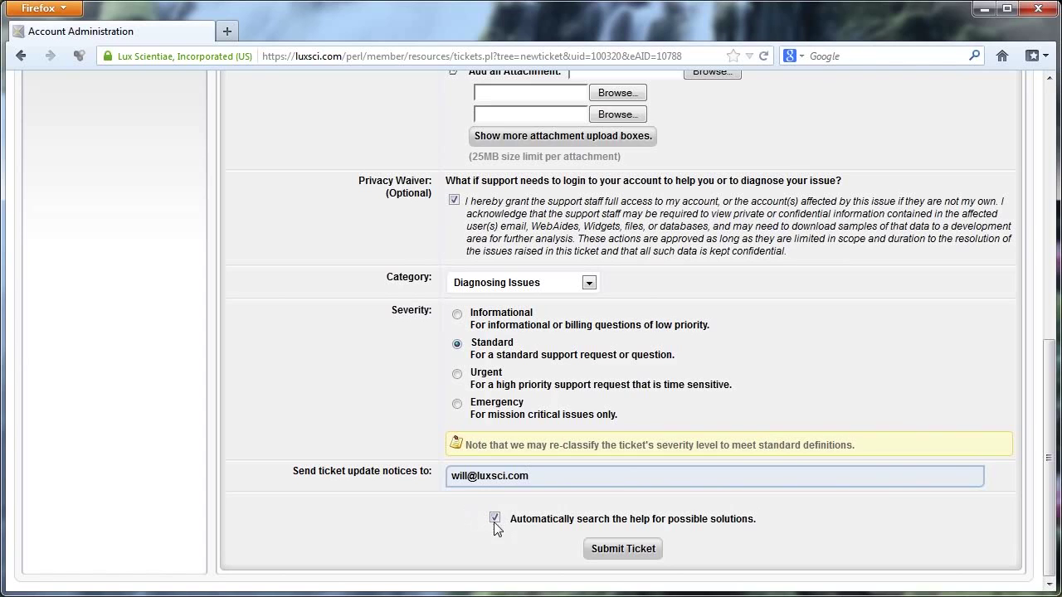
pyautogui.moveTo(1047, 523); pyautogui.dragTo(1043, 276)
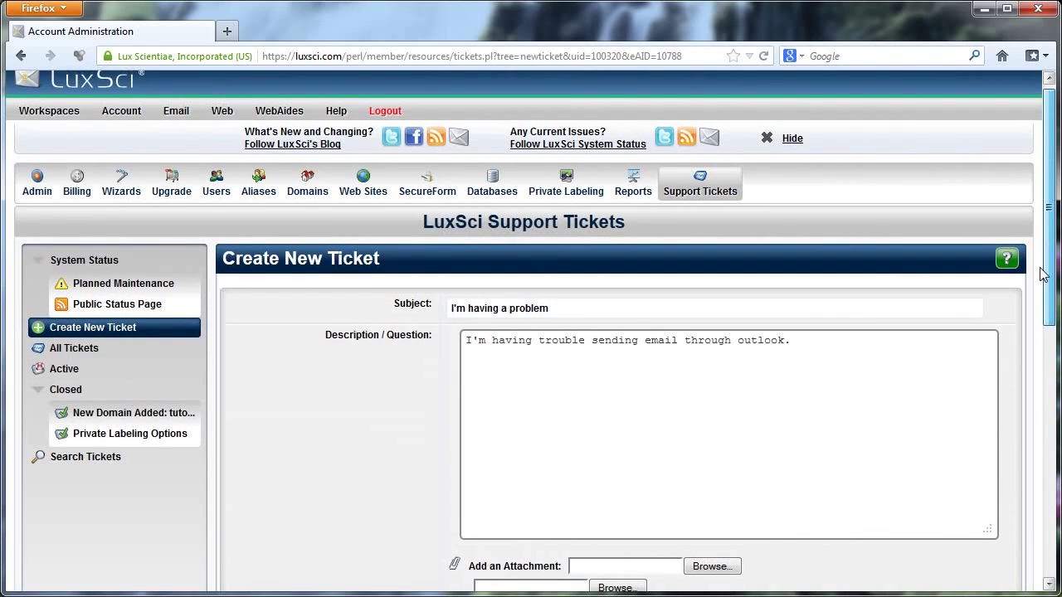
pyautogui.moveTo(1043, 276); pyautogui.dragTo(1045, 531)
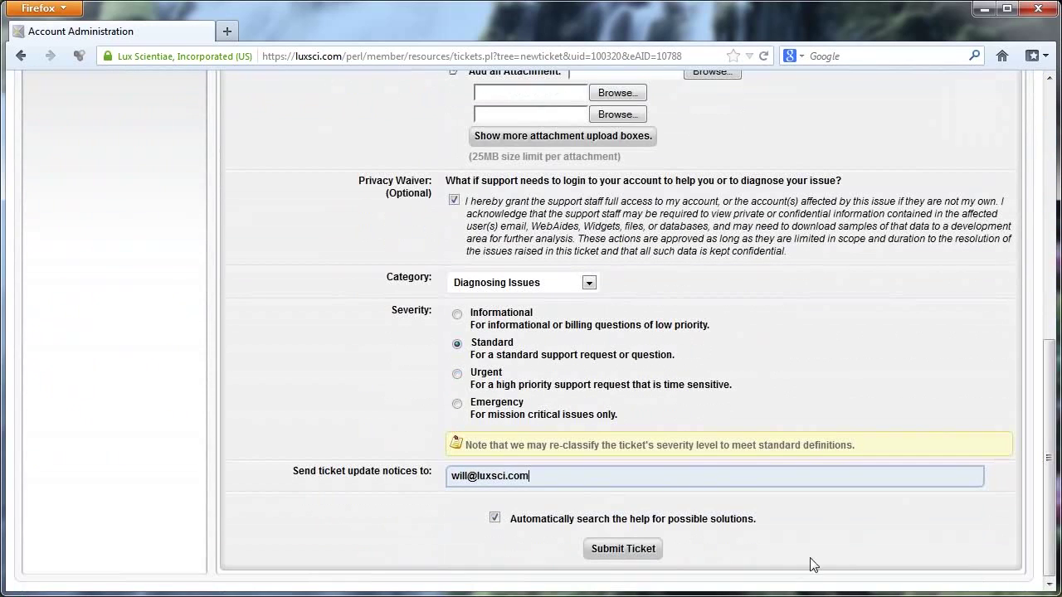
pyautogui.click(494, 518)
pyautogui.click(607, 551)
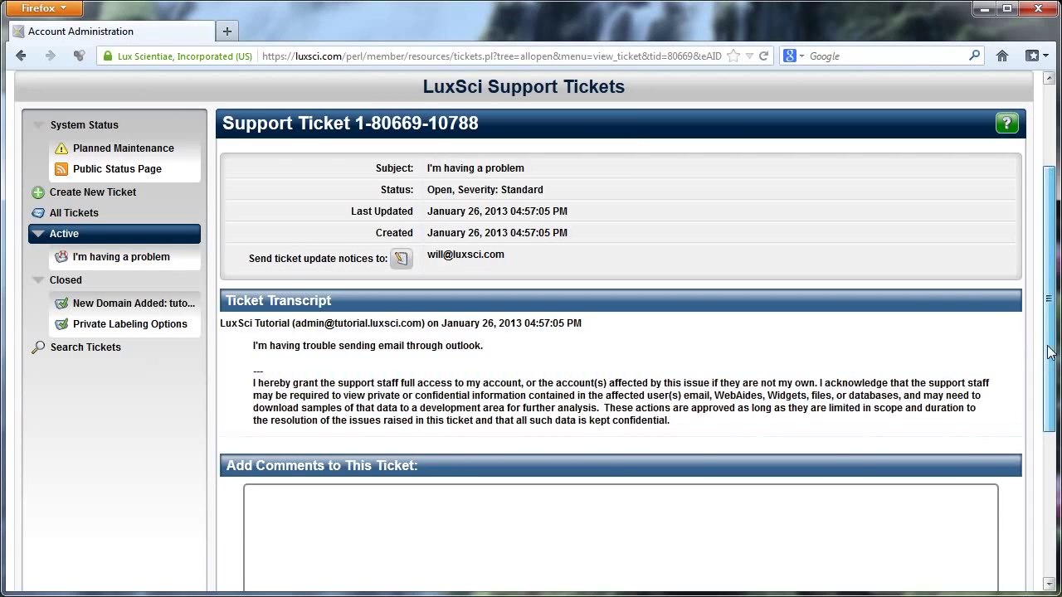
# - Open the ticket search form and activate its Ticket ID field
pyautogui.scroll(3, 1049, 352)
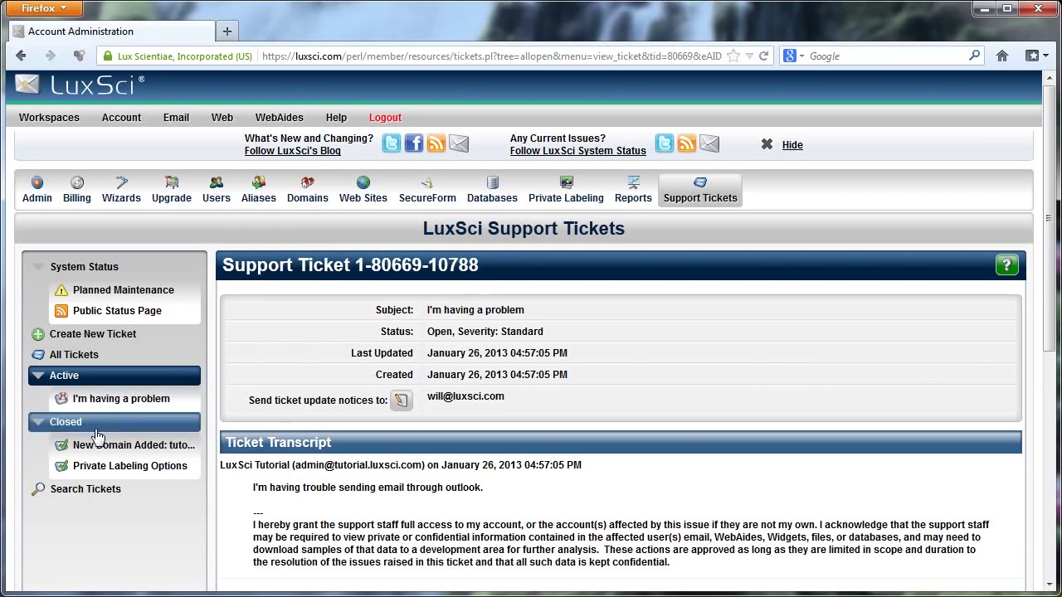
pyautogui.click(97, 496)
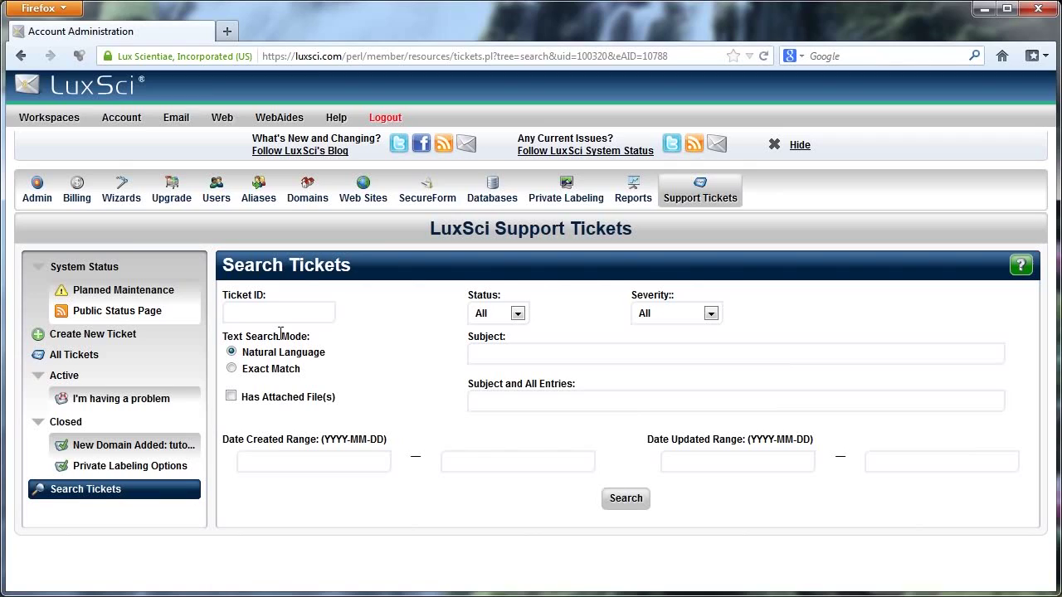
pyautogui.click(277, 313)
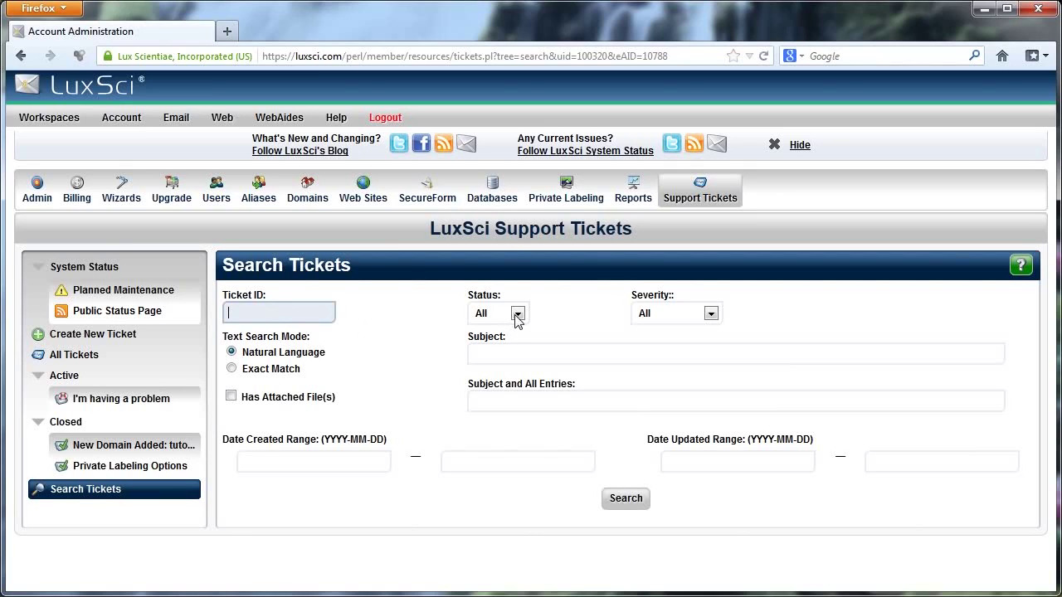